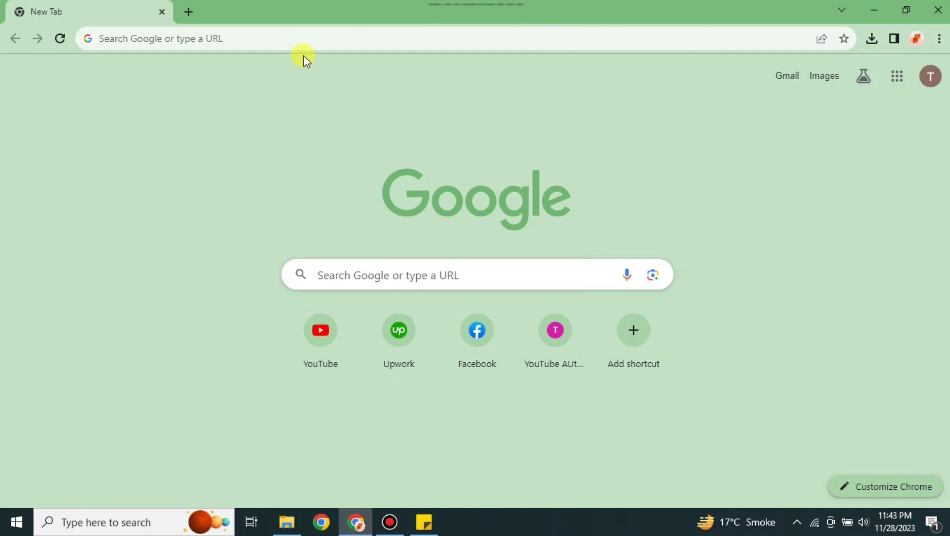
Search Google for 'elevenlabs' in Chrome and open the Eleven Labs website.
{"action": "left_click", "coordinate": [318, 37]}
{"action": "type", "text": "elevenlabs"}
{"action": "key", "text": "Return"}
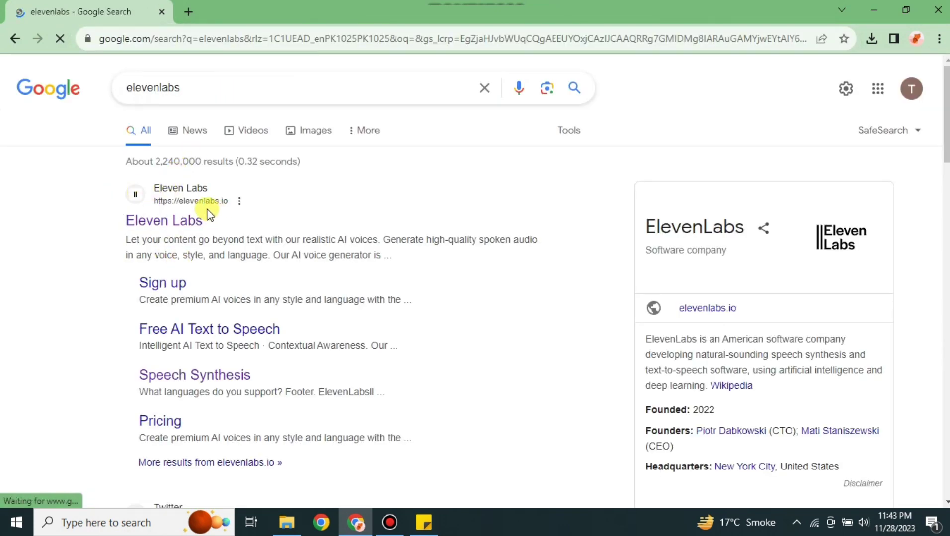
{"action": "left_click", "coordinate": [171, 221]}
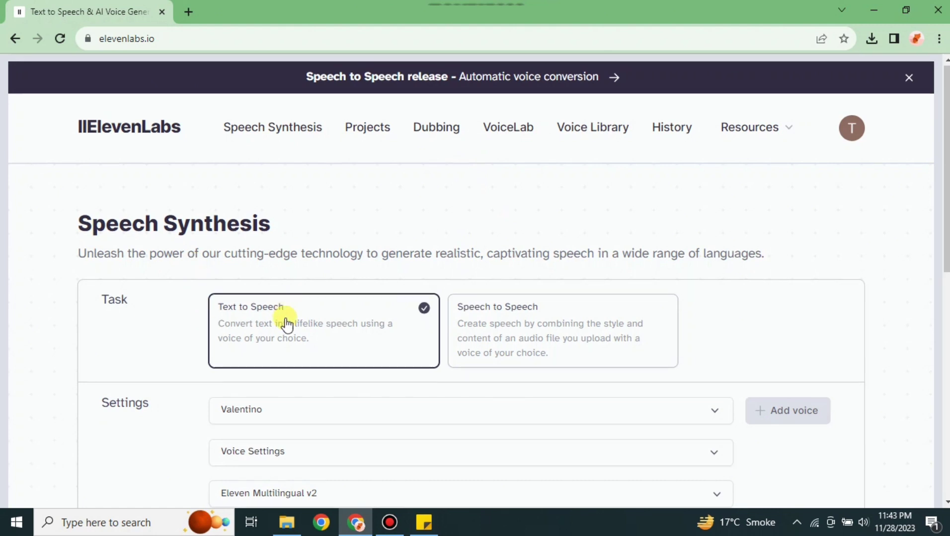
{"action": "scroll", "coordinate": [286, 318], "scroll_direction": "down", "scroll_amount": 1}
{"action": "scroll", "coordinate": [391, 321], "scroll_direction": "down", "scroll_amount": 1}
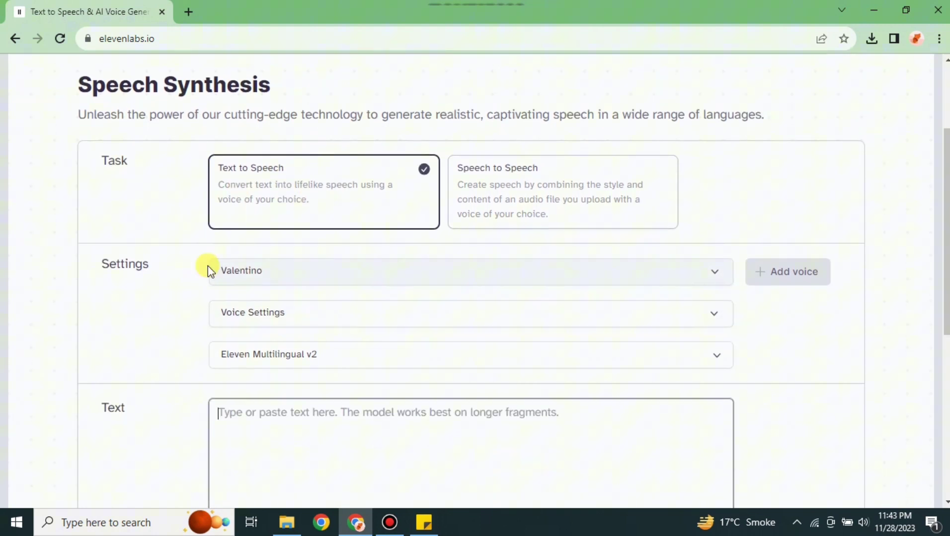
{"action": "left_click", "coordinate": [710, 268]}
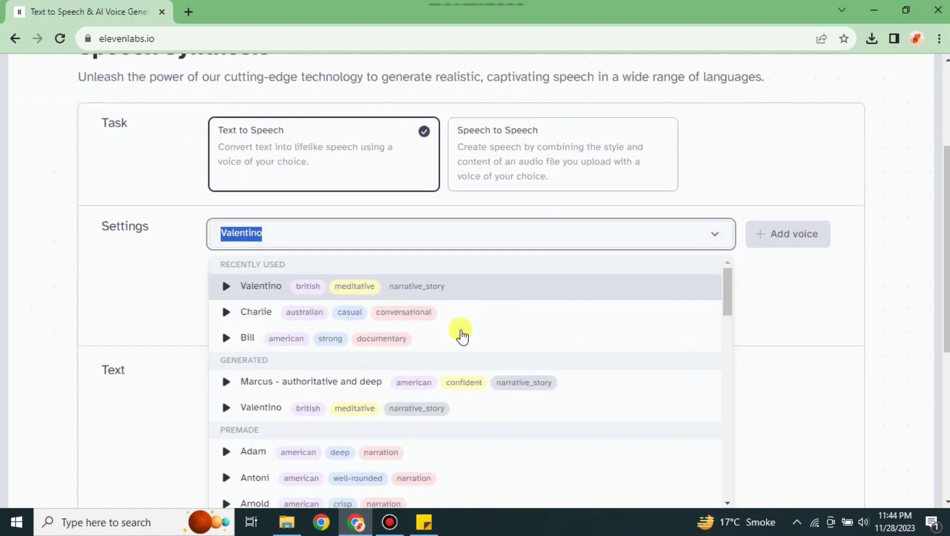
{"action": "scroll", "coordinate": [460, 333], "scroll_direction": "down", "scroll_amount": 3}
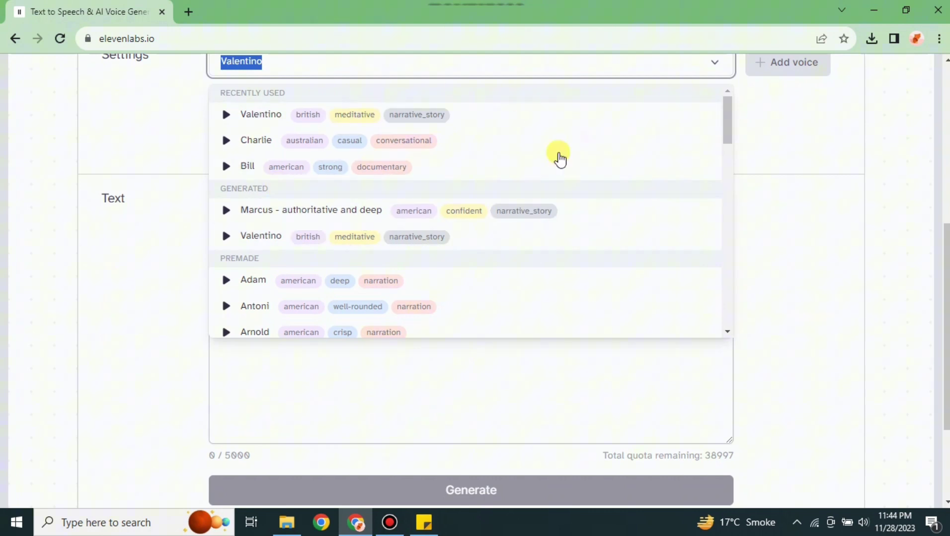
{"action": "left_click", "coordinate": [791, 148]}
{"action": "left_click", "coordinate": [708, 102]}
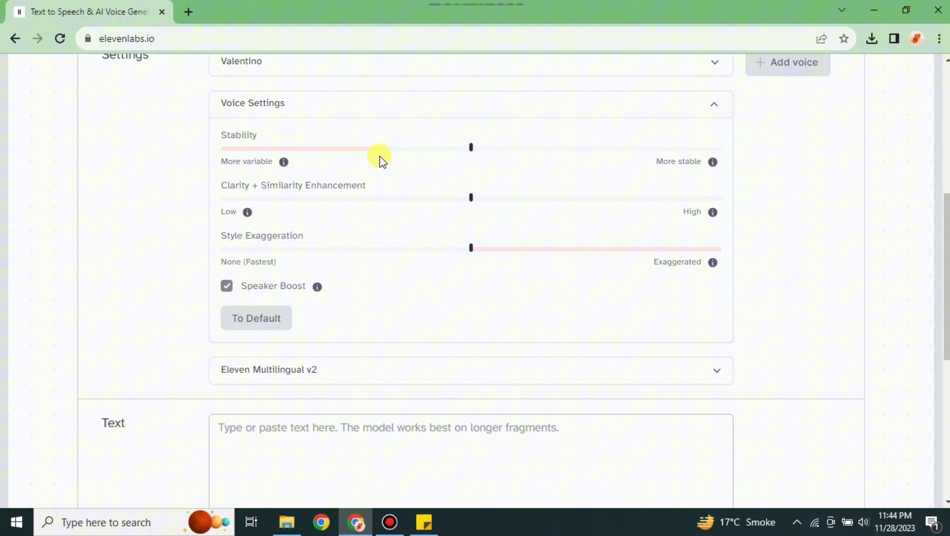
{"action": "left_click", "coordinate": [713, 108]}
{"action": "left_click", "coordinate": [717, 146]}
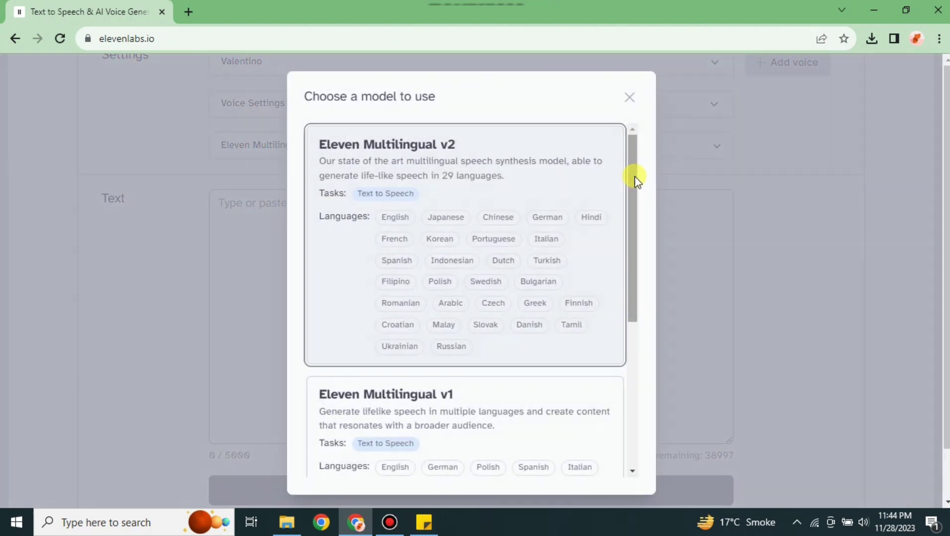
{"action": "left_click", "coordinate": [629, 97]}
{"action": "scroll", "coordinate": [499, 222], "scroll_direction": "down", "scroll_amount": 2}
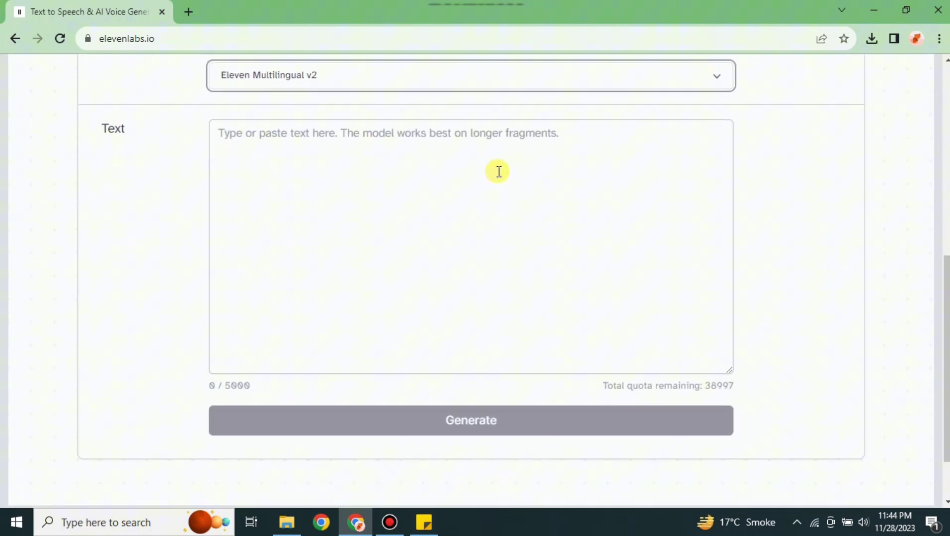
{"action": "left_click", "coordinate": [515, 157]}
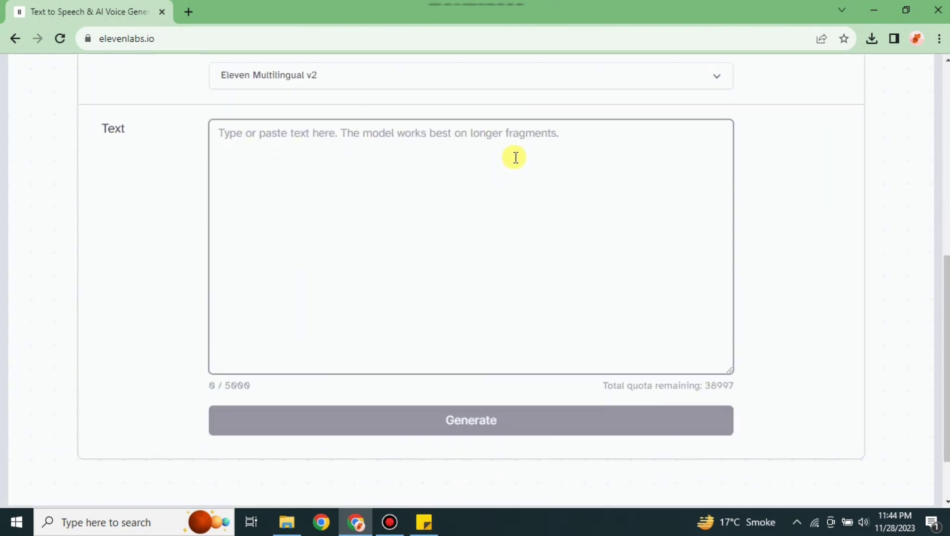
{"action": "type", "text": "H"}
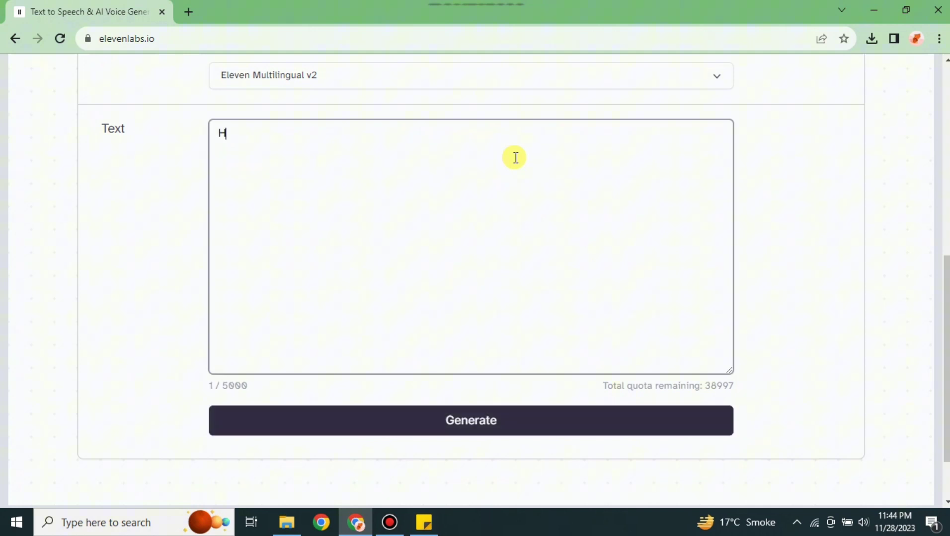
{"action": "type", "text": "i this is"}
{"action": "type", "text": " my Yo"}
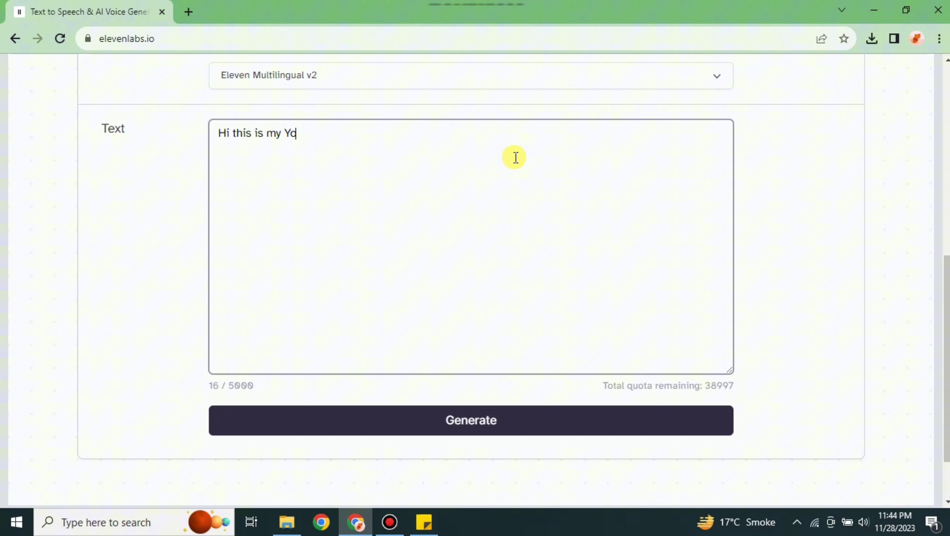
{"action": "type", "text": "uTube channe"}
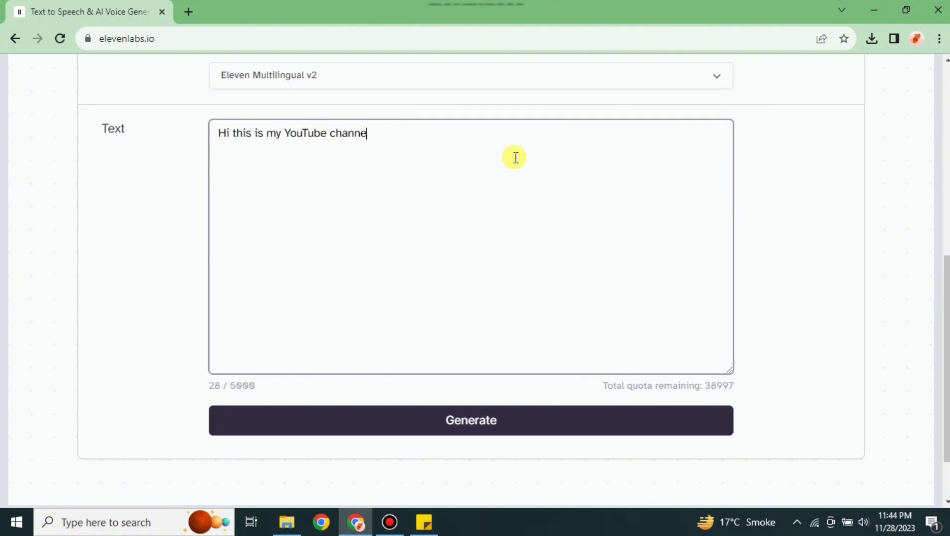
{"action": "type", "text": "l. I hav"}
{"action": "type", "text": "e p"}
{"action": "type", "text": "osted mor"}
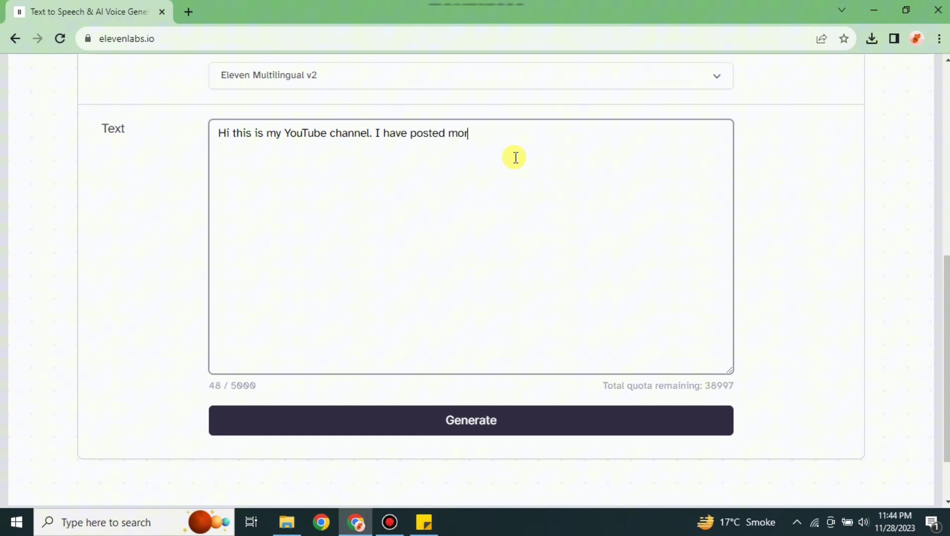
{"action": "type", "text": "e than 100 v"}
{"action": "type", "text": "ideos"}
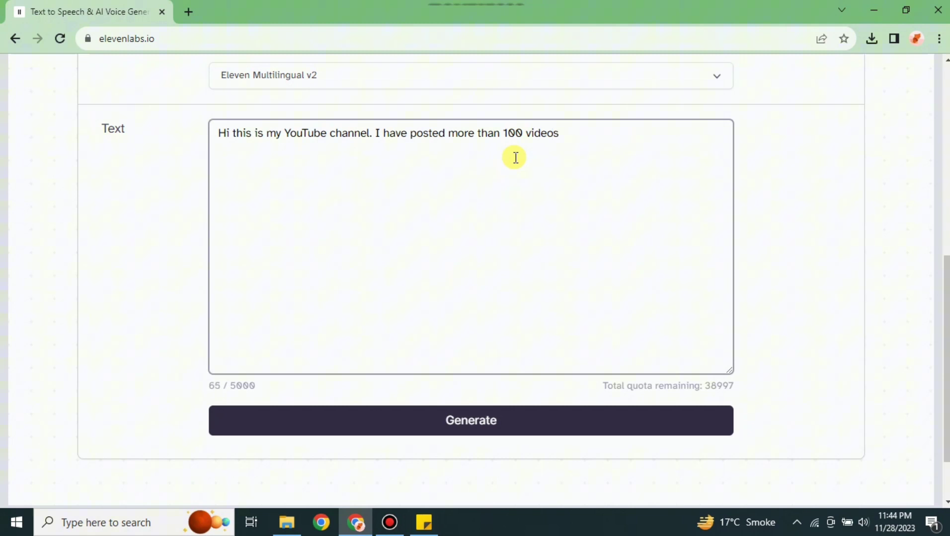
{"action": "type", "text": ". I "}
{"action": "type", "text": "hope you"}
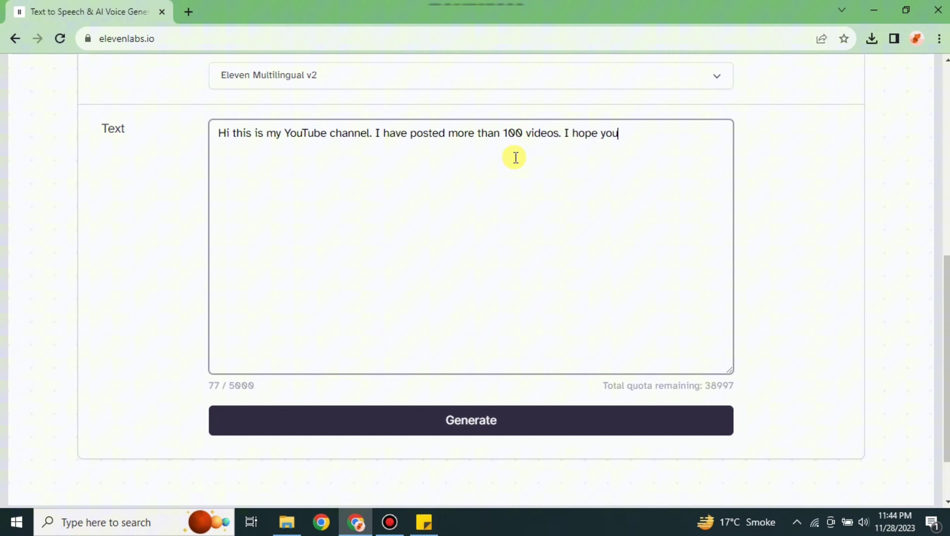
{"action": "type", "text": " like all "}
{"action": "type", "text": "of them"}
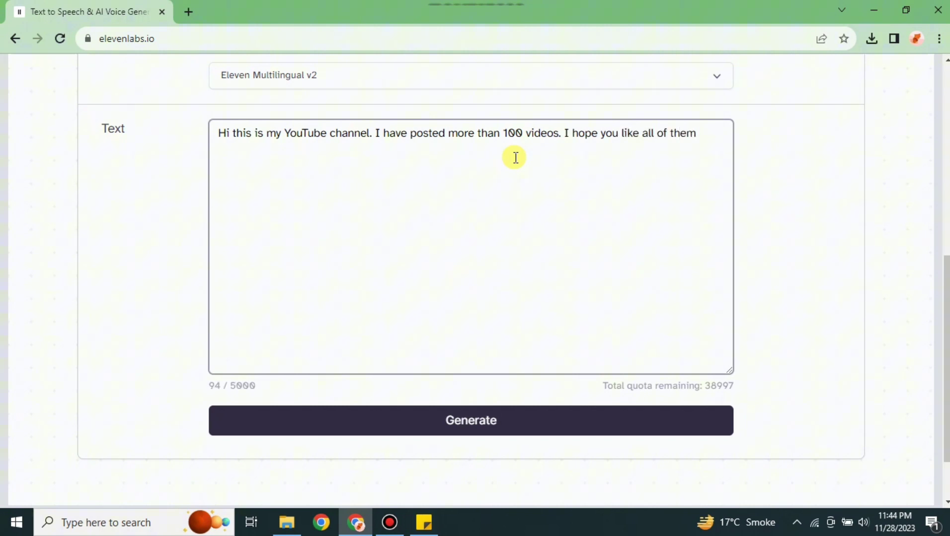
{"action": "left_click", "coordinate": [627, 423]}
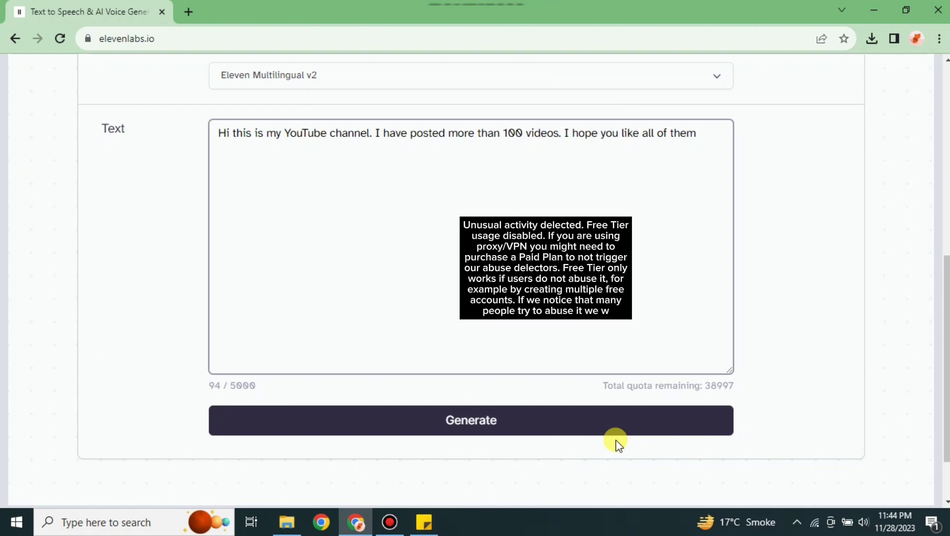
{"action": "left_click", "coordinate": [366, 421]}
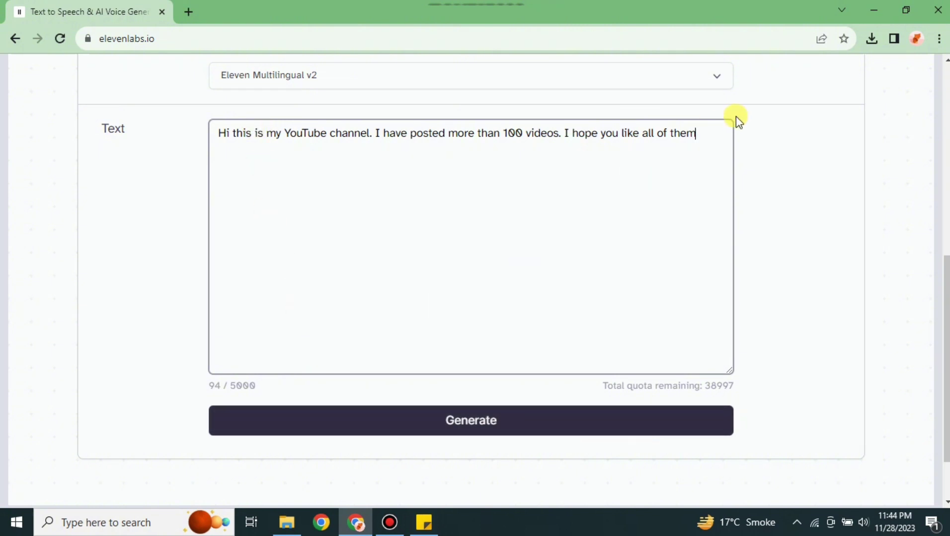
Select the script text, close the old ElevenLabs tab and reopen ElevenLabs from a fresh search.
{"action": "left_click_drag", "start_coordinate": [697, 132], "coordinate": [210, 122]}
{"action": "key", "text": "ctrl+c"}
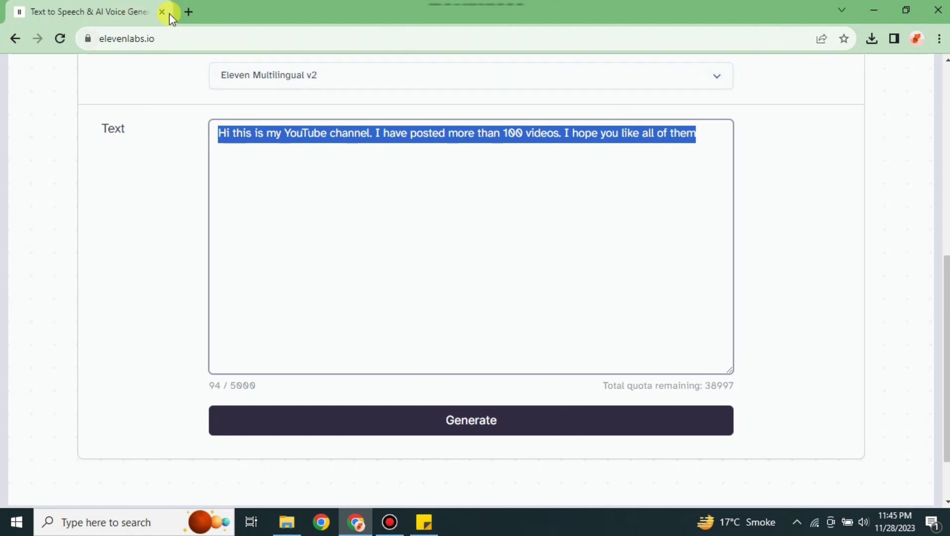
{"action": "left_click", "coordinate": [188, 15]}
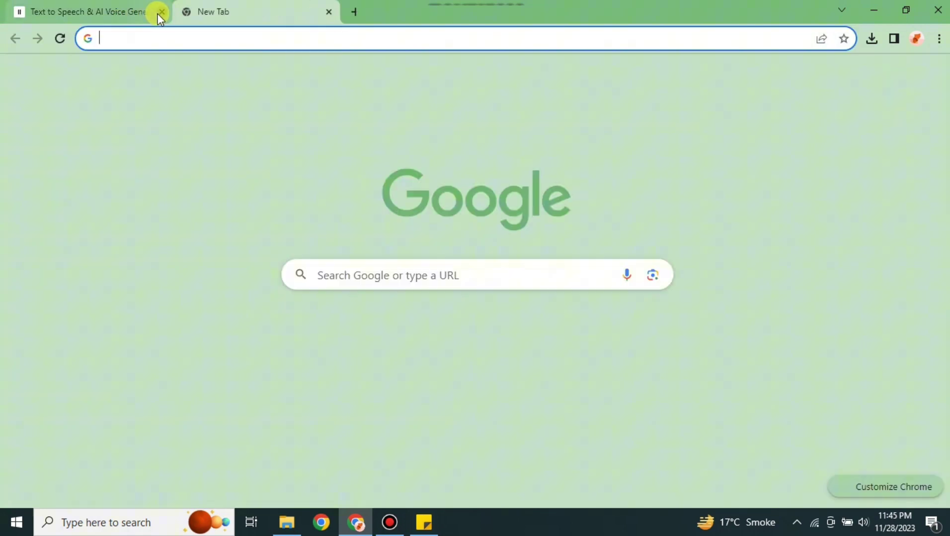
{"action": "left_click", "coordinate": [163, 38]}
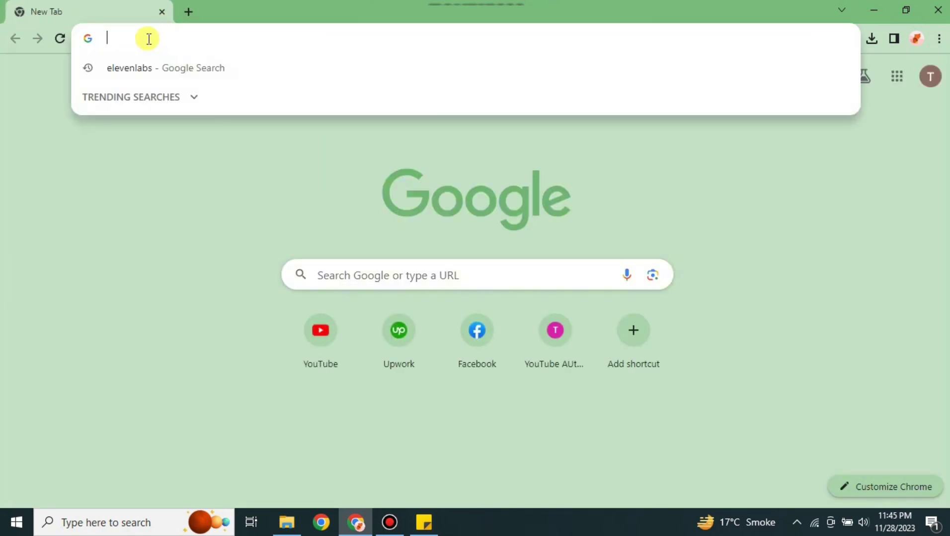
{"action": "left_click", "coordinate": [148, 68]}
{"action": "left_click", "coordinate": [163, 220]}
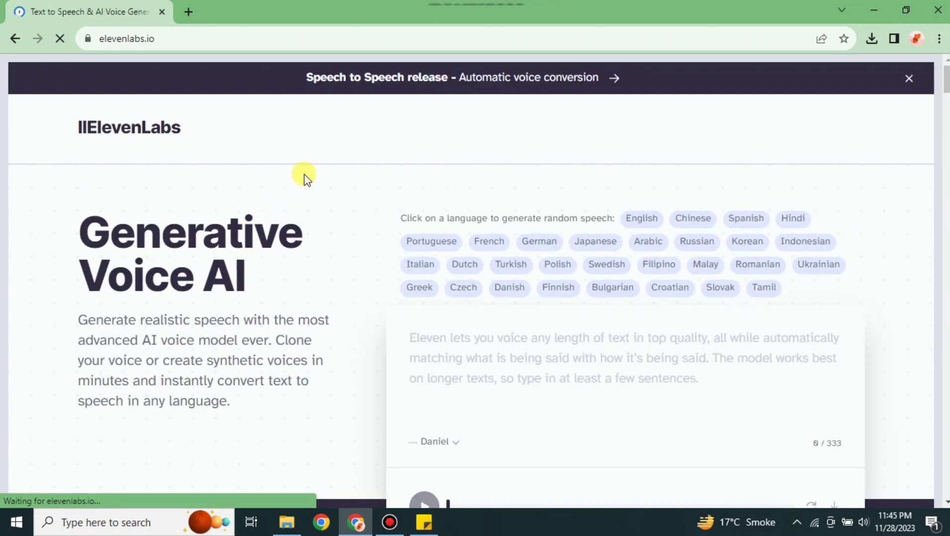
{"action": "scroll", "coordinate": [341, 222], "scroll_direction": "down", "scroll_amount": 2}
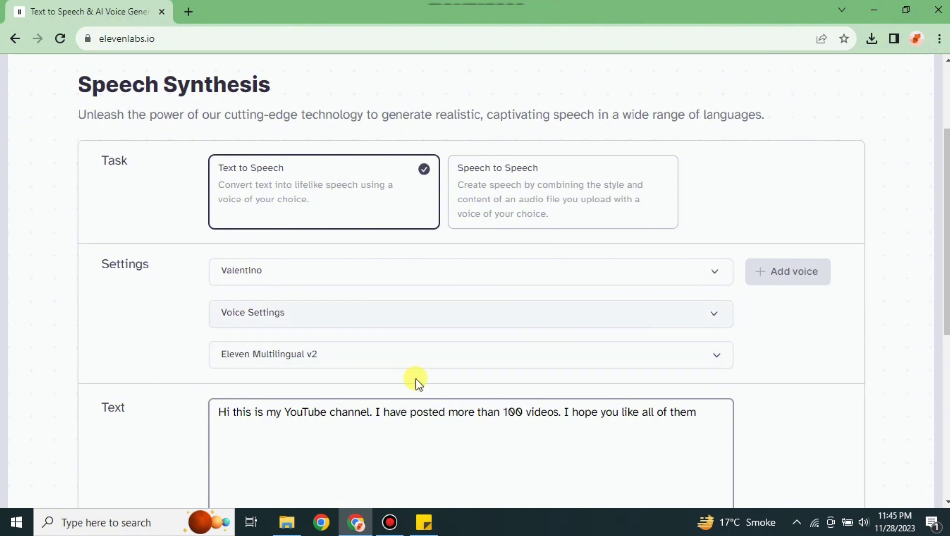
{"action": "scroll", "coordinate": [311, 312], "scroll_direction": "down", "scroll_amount": 2}
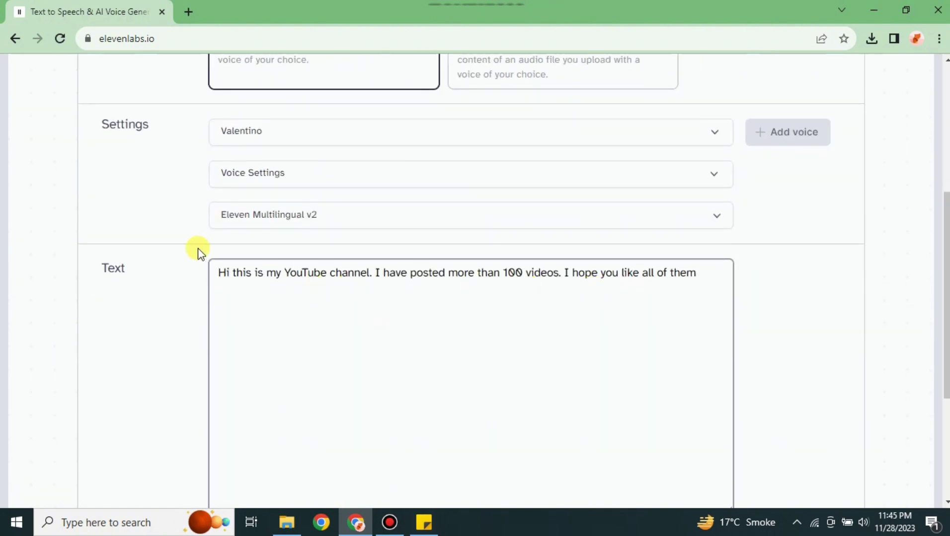
{"action": "scroll", "coordinate": [345, 296], "scroll_direction": "down", "scroll_amount": 3}
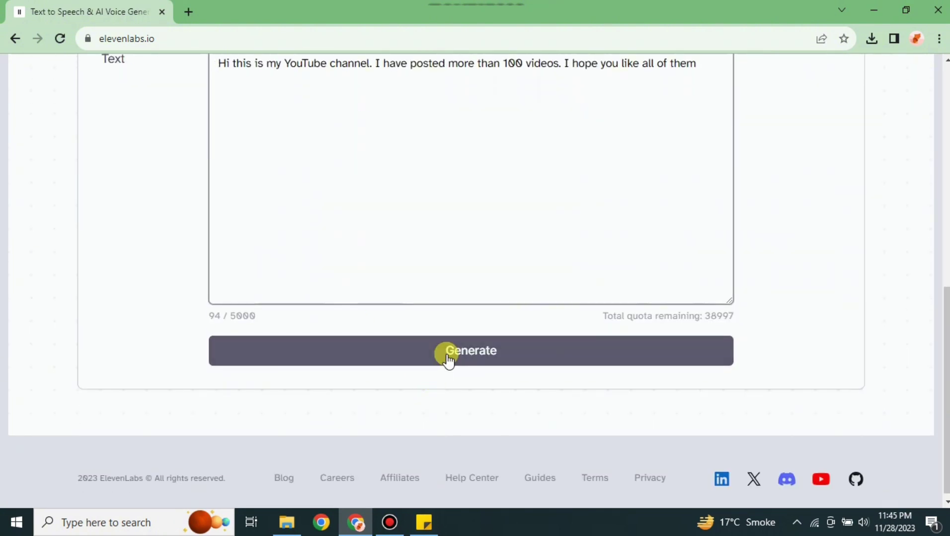
{"action": "left_click", "coordinate": [448, 357]}
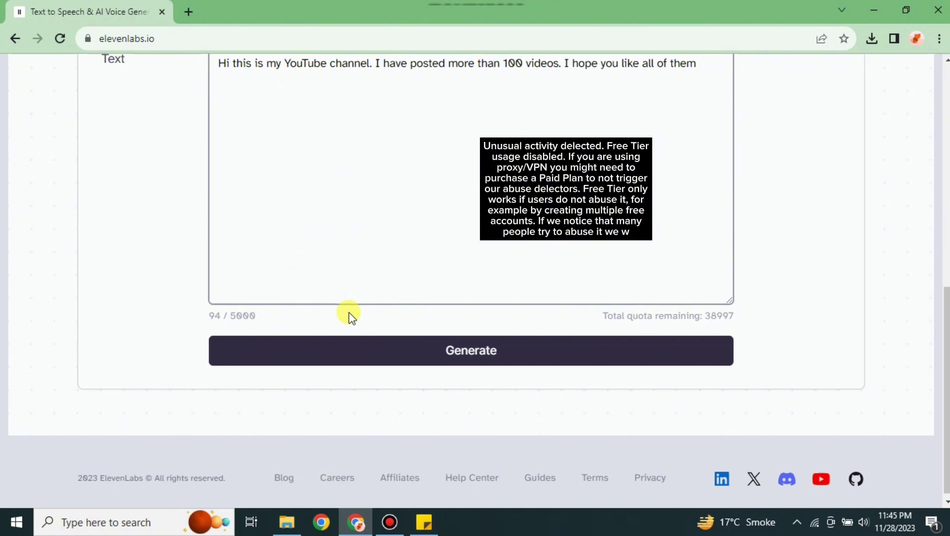
{"action": "left_click", "coordinate": [318, 354]}
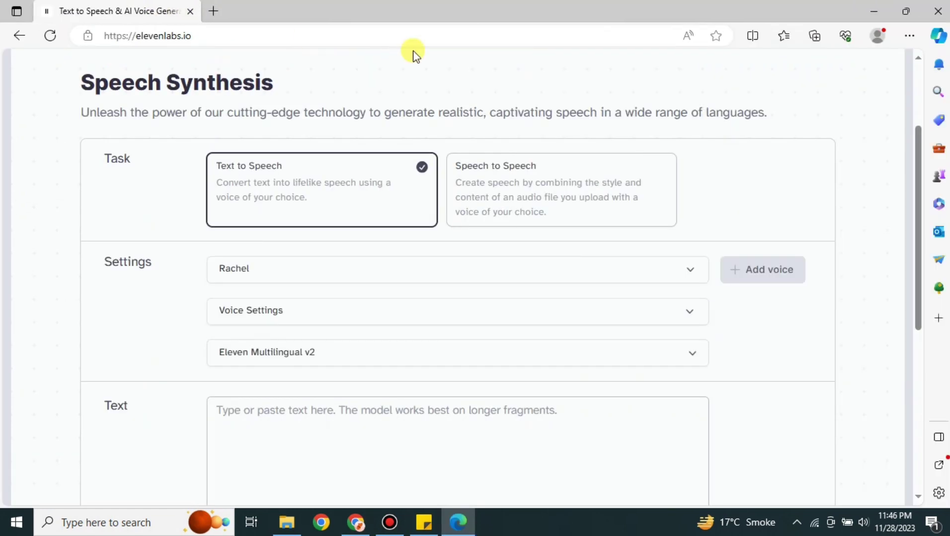
{"action": "scroll", "coordinate": [607, 225], "scroll_direction": "up", "scroll_amount": 3}
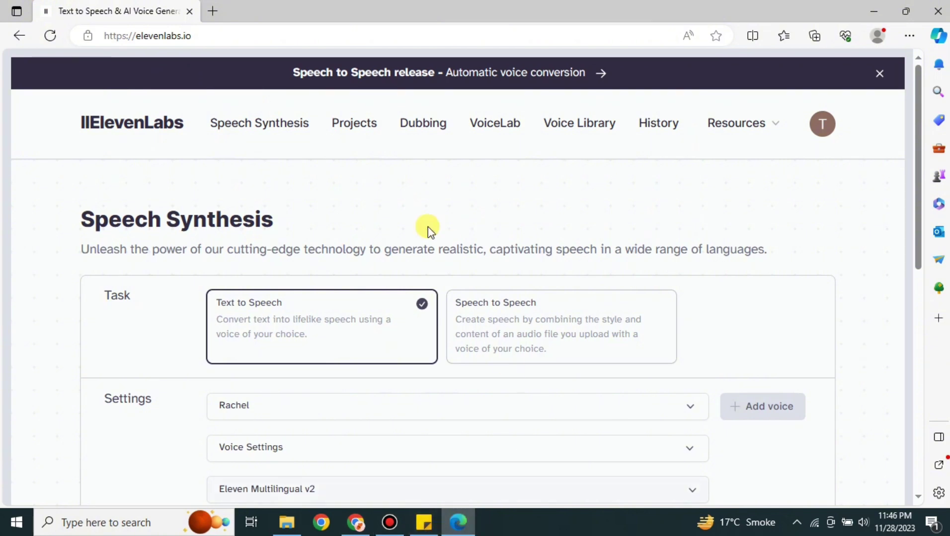
{"action": "scroll", "coordinate": [545, 220], "scroll_direction": "down", "scroll_amount": 3}
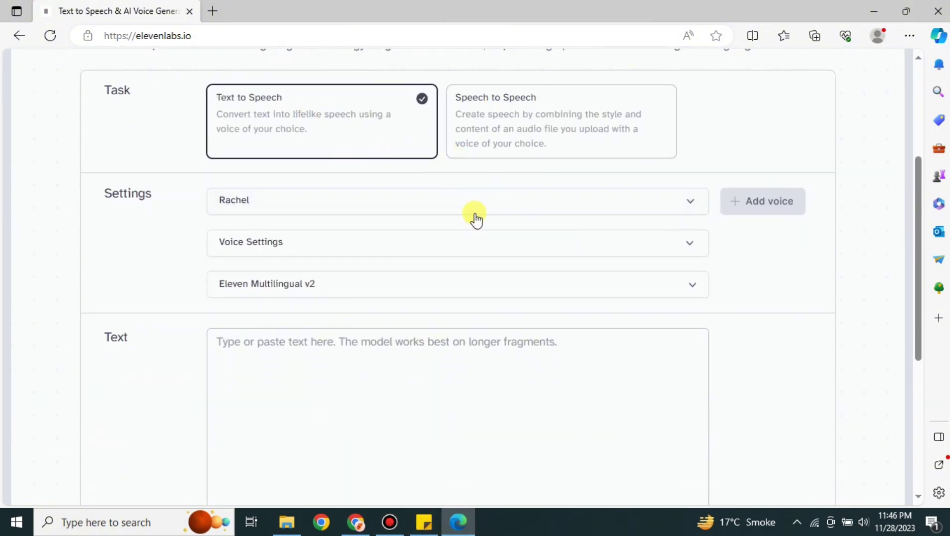
{"action": "scroll", "coordinate": [381, 267], "scroll_direction": "down", "scroll_amount": 2}
Paste the copied 94-character YouTube-channel script into the empty Edge text box.
{"action": "left_click", "coordinate": [374, 214]}
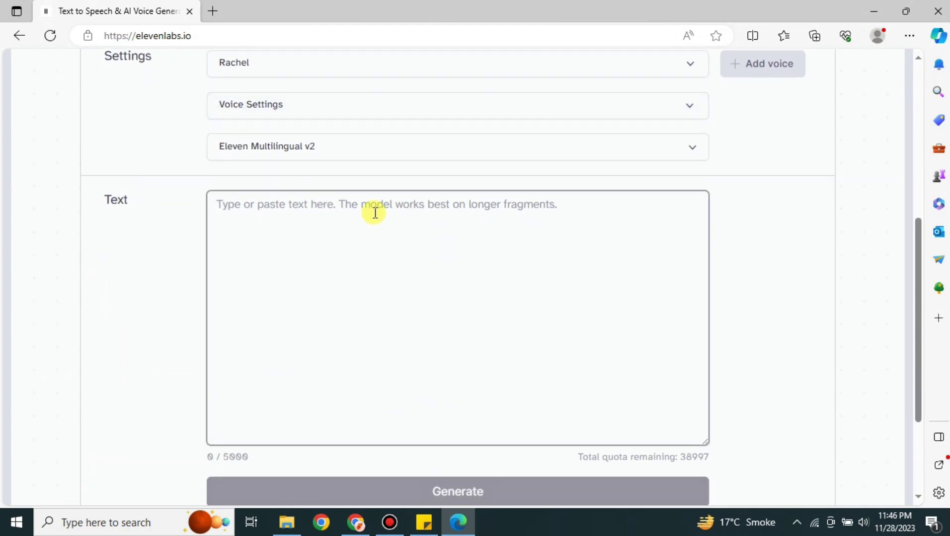
{"action": "key", "text": "ctrl+v"}
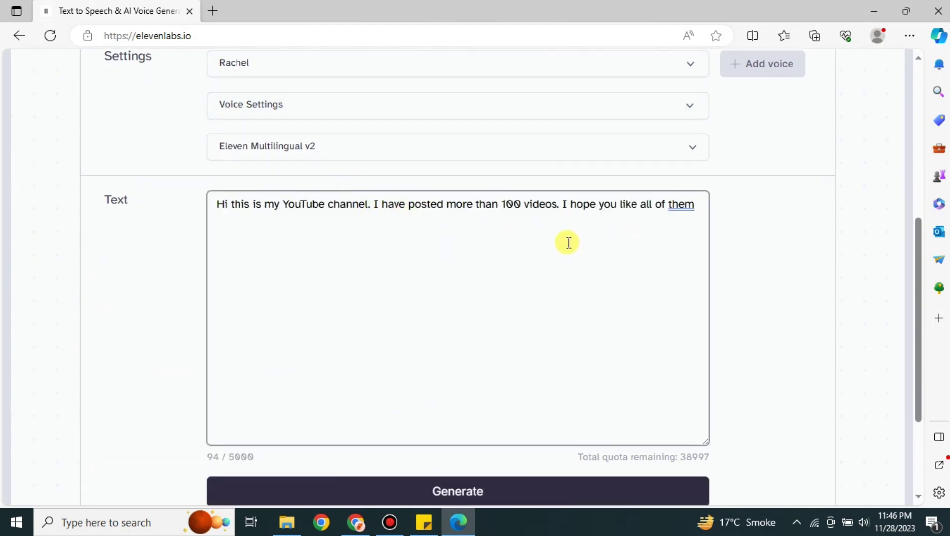
{"action": "scroll", "coordinate": [445, 355], "scroll_direction": "down", "scroll_amount": 1}
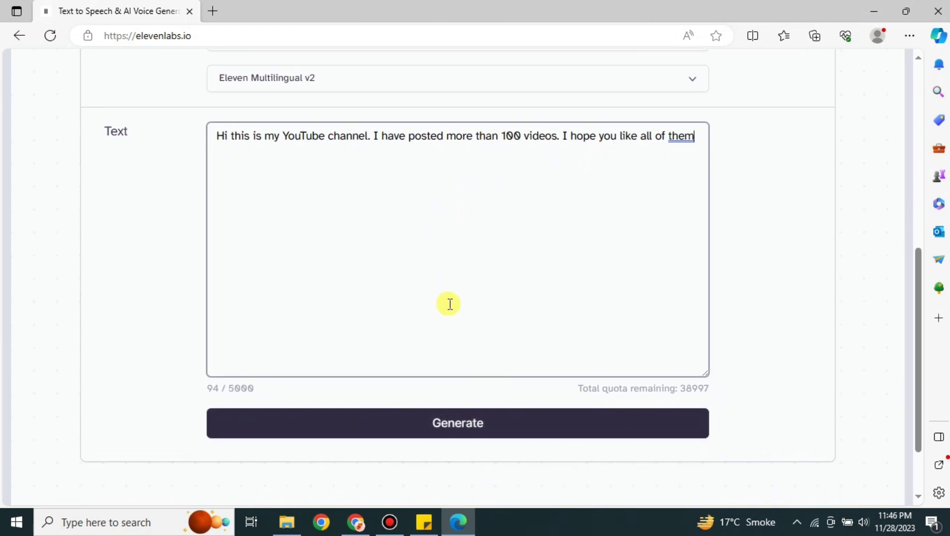
Generate speech from the pasted script with the Rachel voice.
{"action": "left_click", "coordinate": [437, 422]}
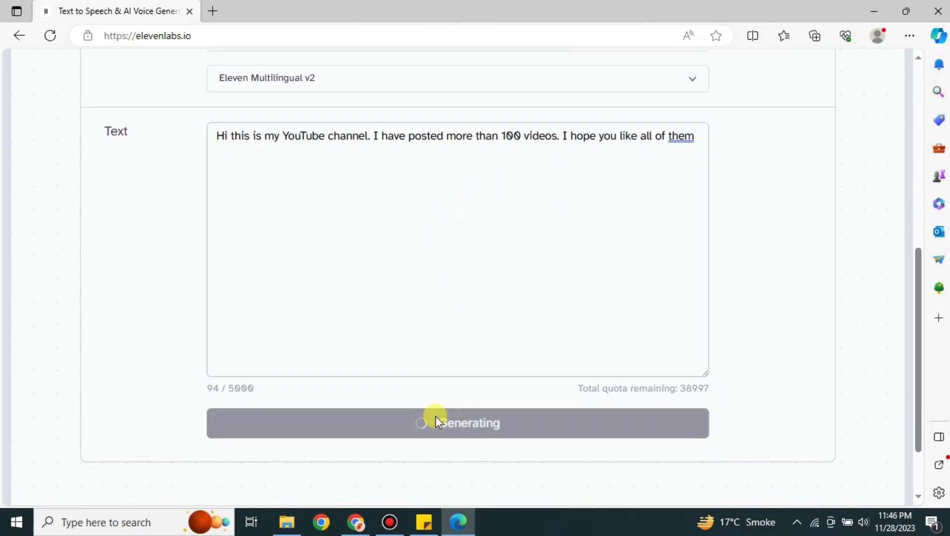